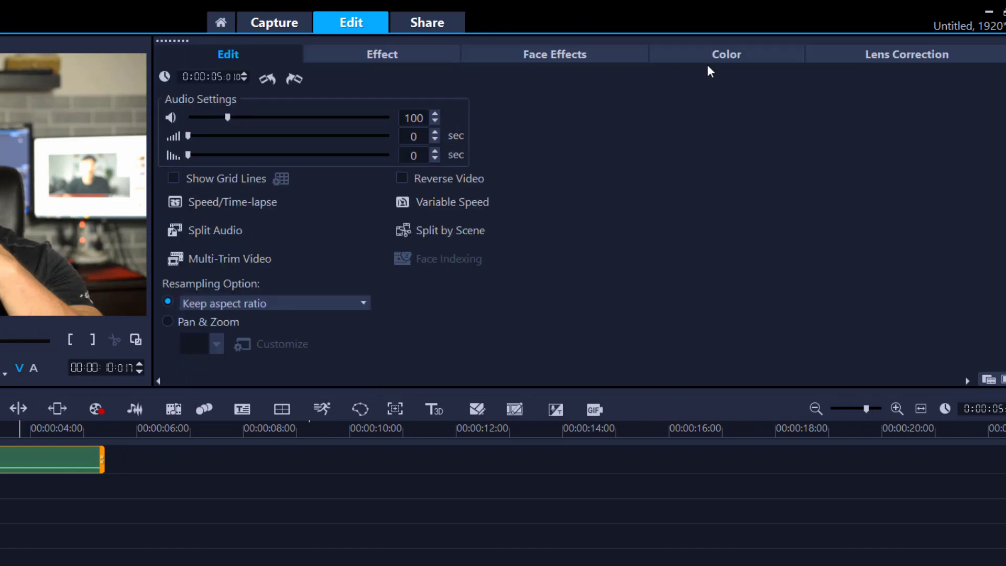
Open the clip's Color options and switch the video scope to Vector - Color
{"action": "left_click", "coordinate": [710, 55]}
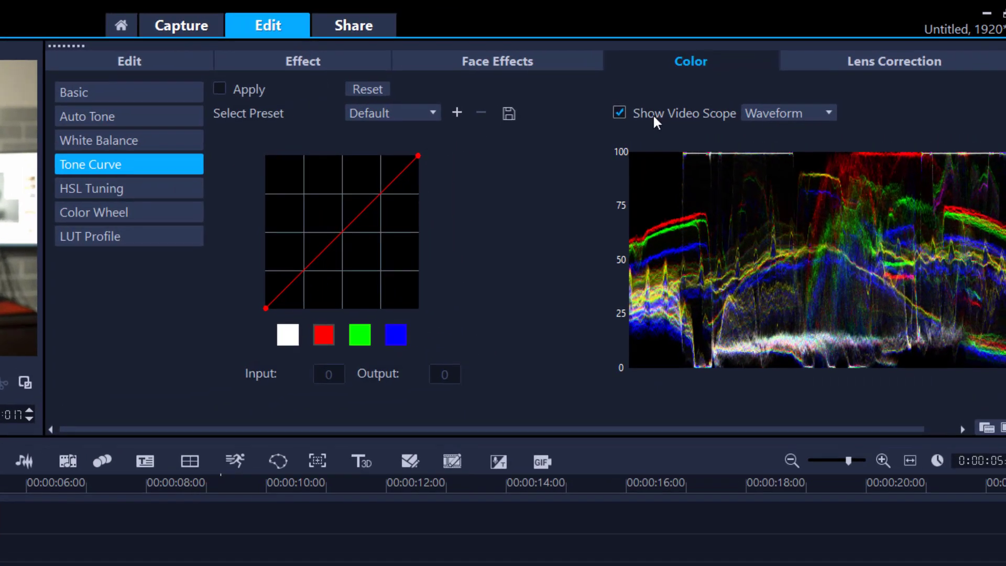
{"action": "left_click", "coordinate": [829, 108]}
{"action": "left_click", "coordinate": [812, 151]}
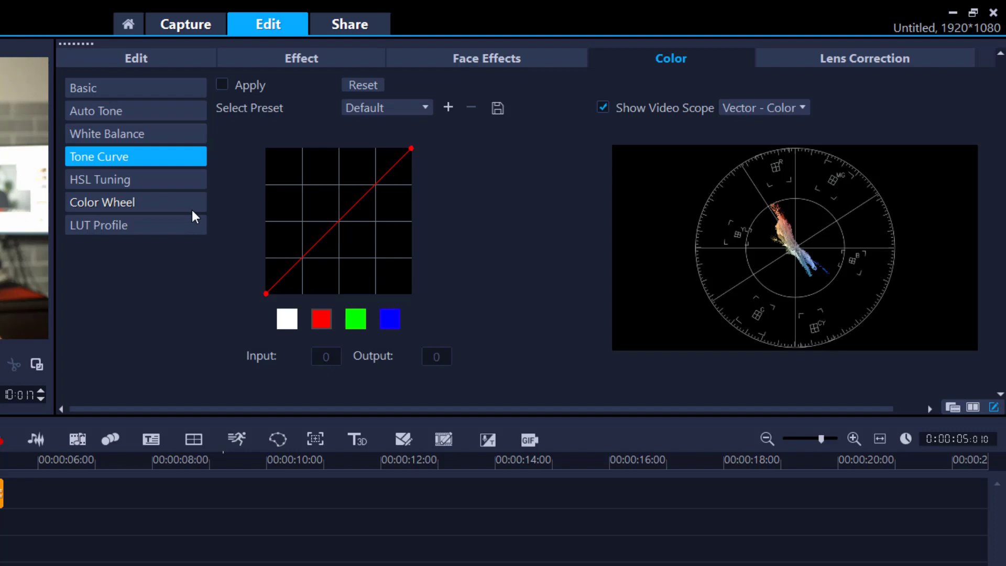
Enable White Balance on the clip, keeping Normal Color at Normal strength
{"action": "left_click", "coordinate": [146, 136]}
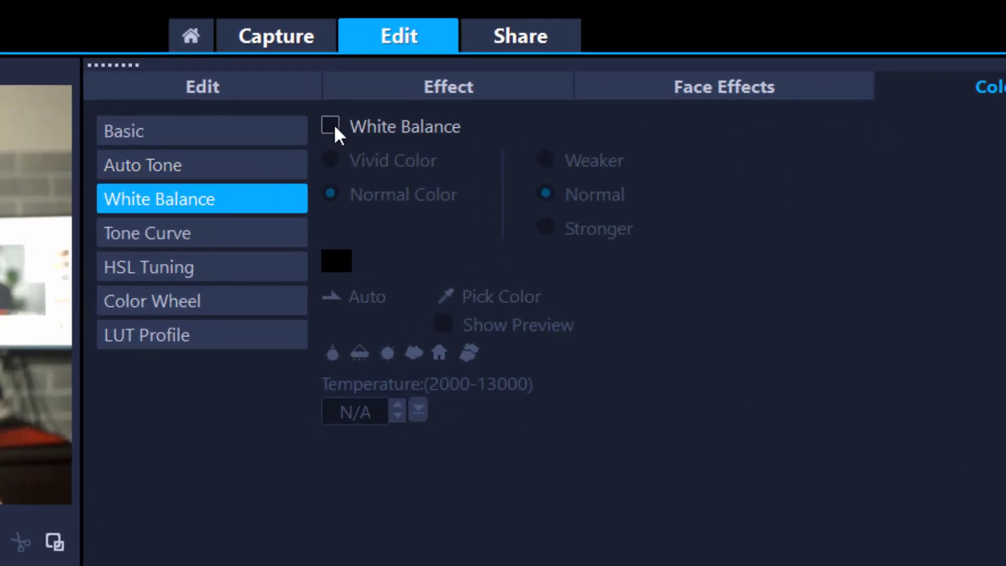
{"action": "left_click", "coordinate": [332, 126]}
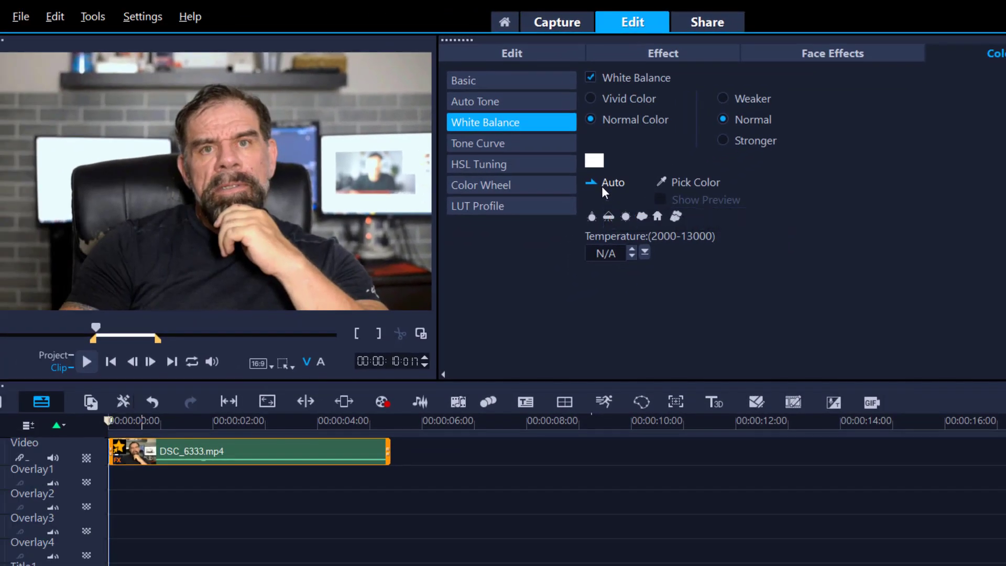
Show the Color Wheel adjustments with the Waveform video scope
{"action": "left_click", "coordinate": [500, 187]}
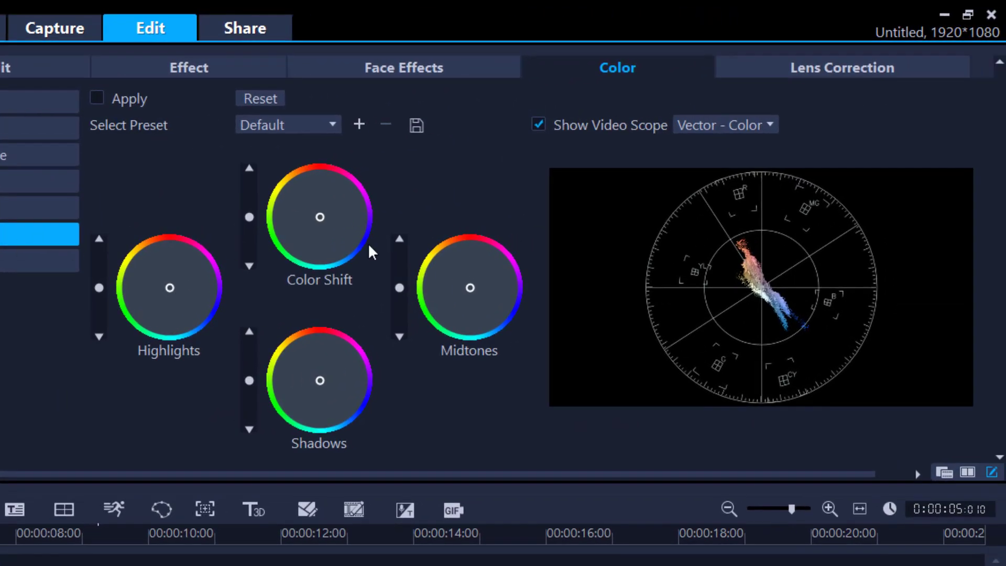
{"action": "left_click", "coordinate": [771, 125]}
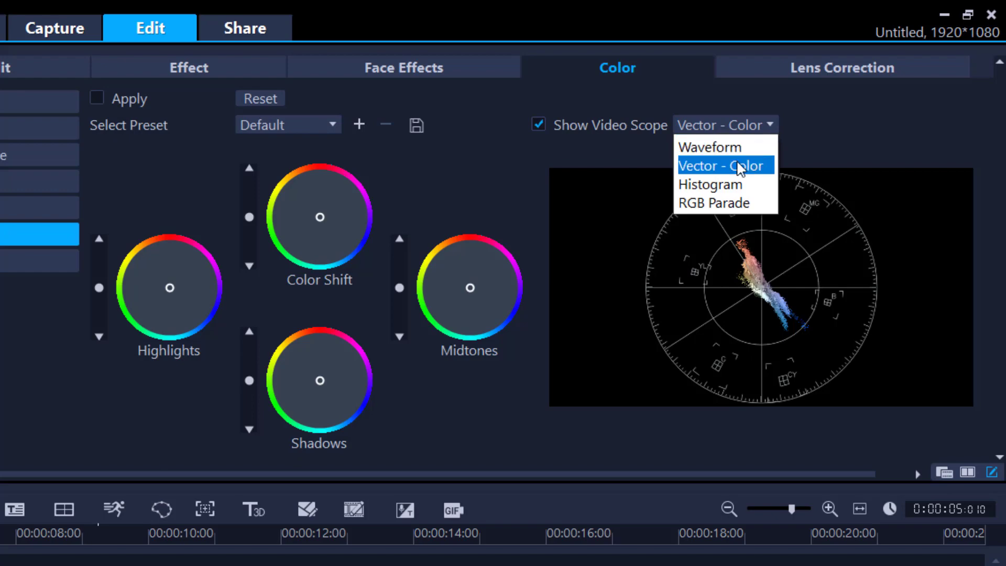
{"action": "left_click", "coordinate": [702, 148]}
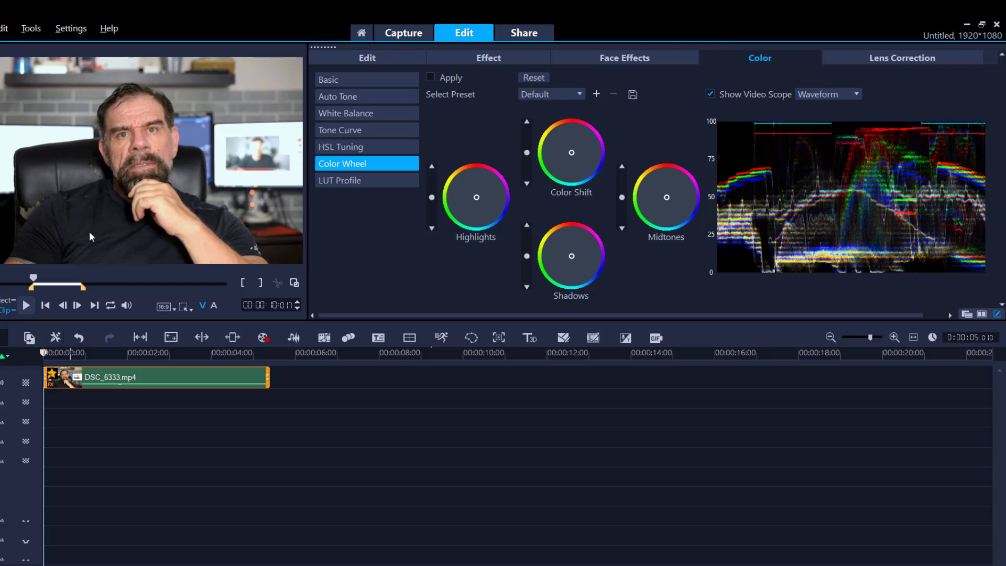
Lower the Shadows level slightly, then reset the color wheels to Default
{"action": "left_click", "coordinate": [527, 256]}
{"action": "left_click_drag", "start_coordinate": [527, 260], "coordinate": [527, 276]}
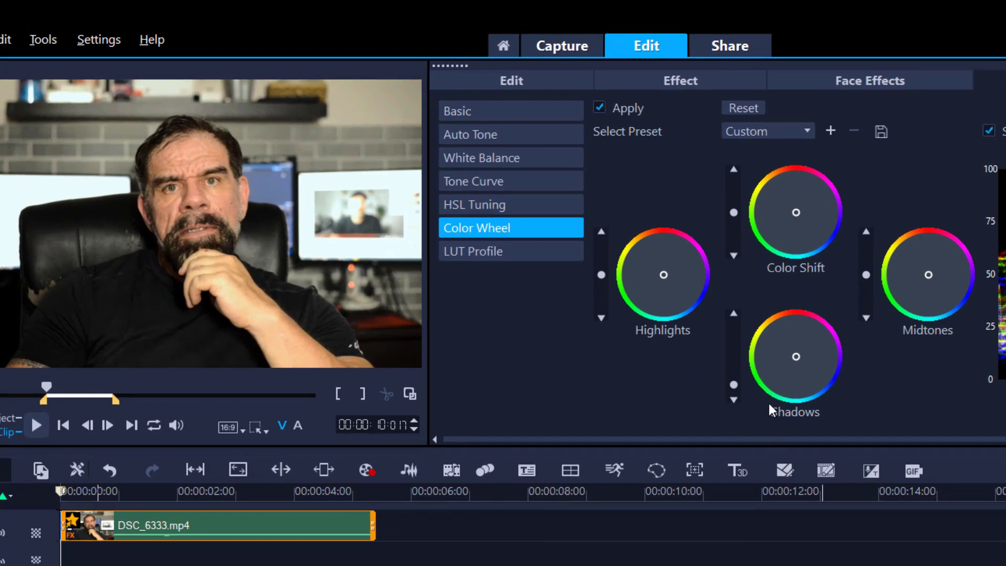
{"action": "left_click", "coordinate": [752, 109]}
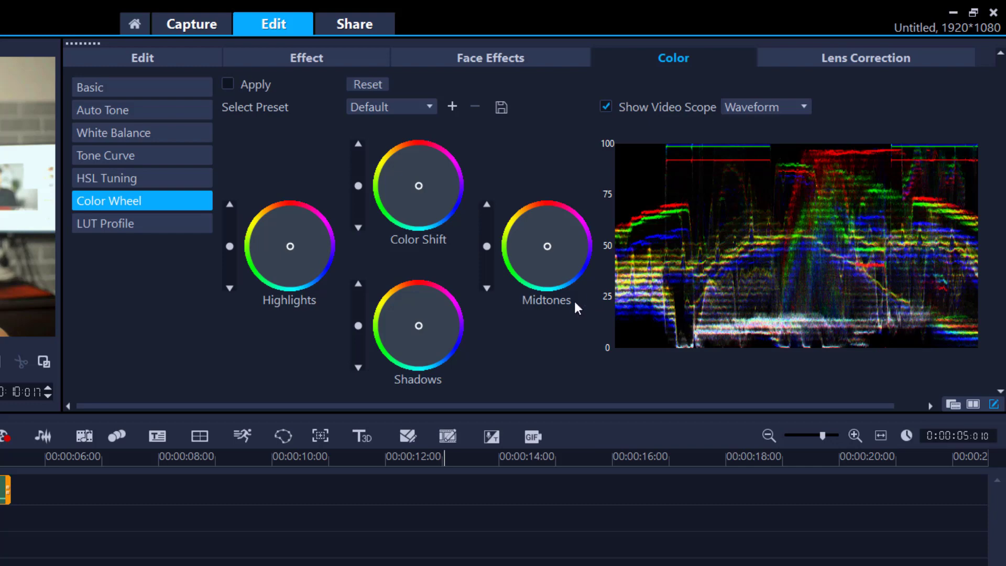
Show the Tone Curve adjustment with the Vector - Color video scope
{"action": "left_click", "coordinate": [144, 156]}
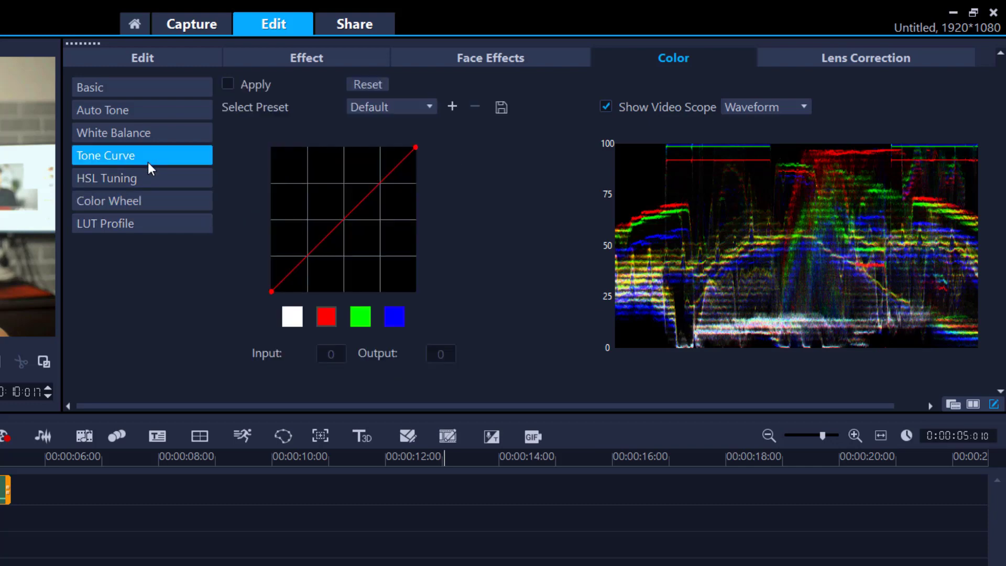
{"action": "left_click", "coordinate": [805, 106]}
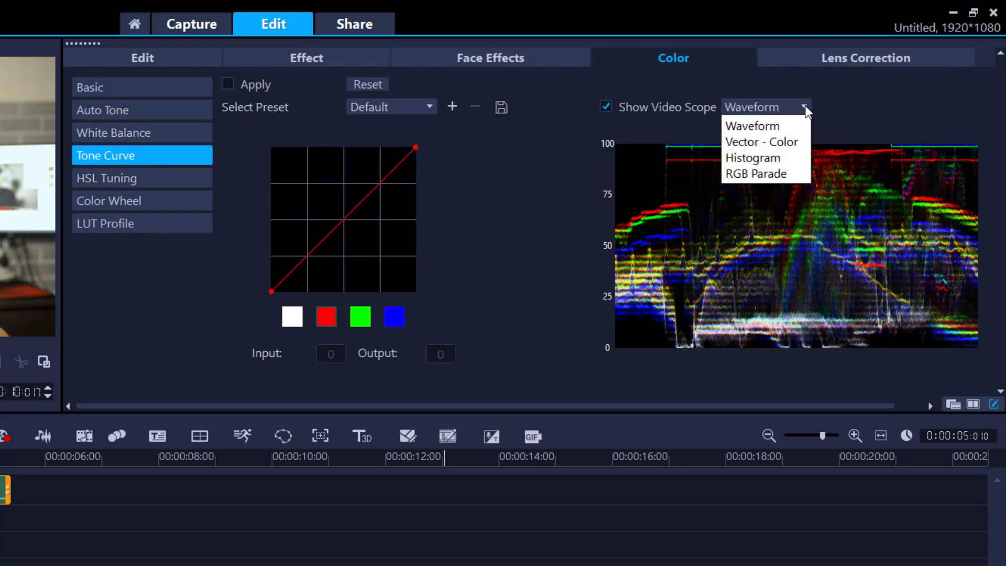
{"action": "left_click", "coordinate": [785, 142]}
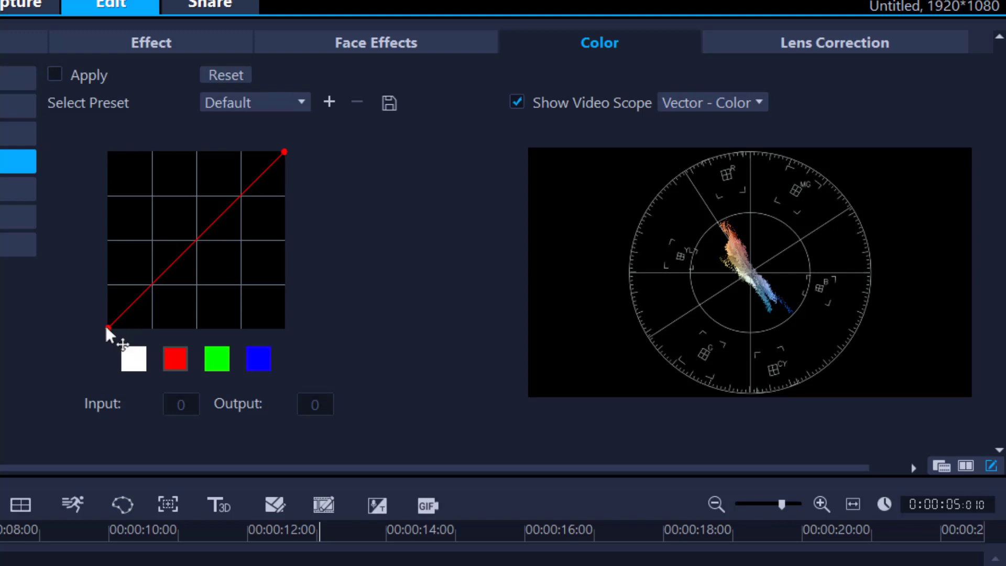
{"action": "left_click_drag", "start_coordinate": [106, 328], "coordinate": [131, 330]}
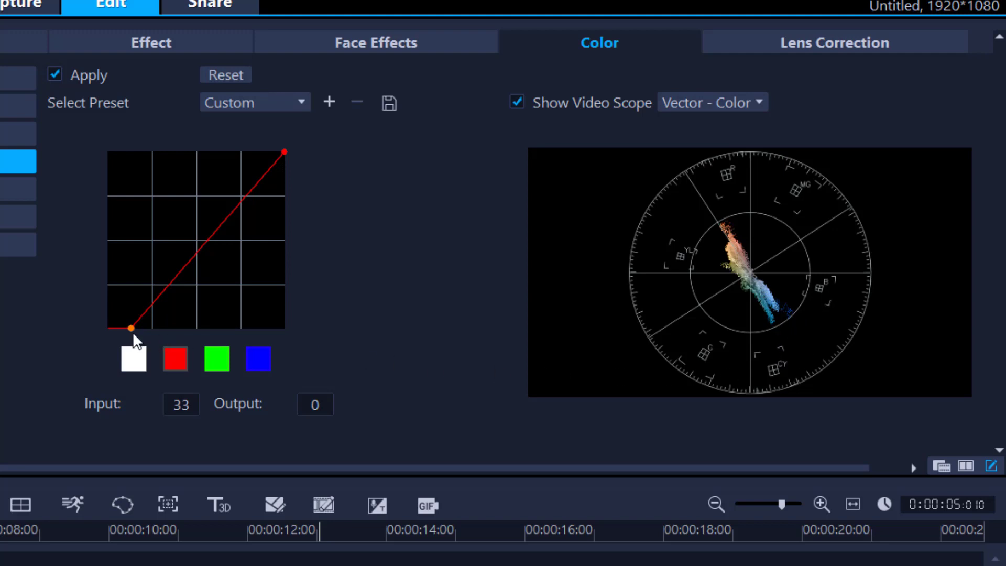
{"action": "left_click_drag", "start_coordinate": [131, 329], "coordinate": [117, 329]}
{"action": "left_click", "coordinate": [224, 76]}
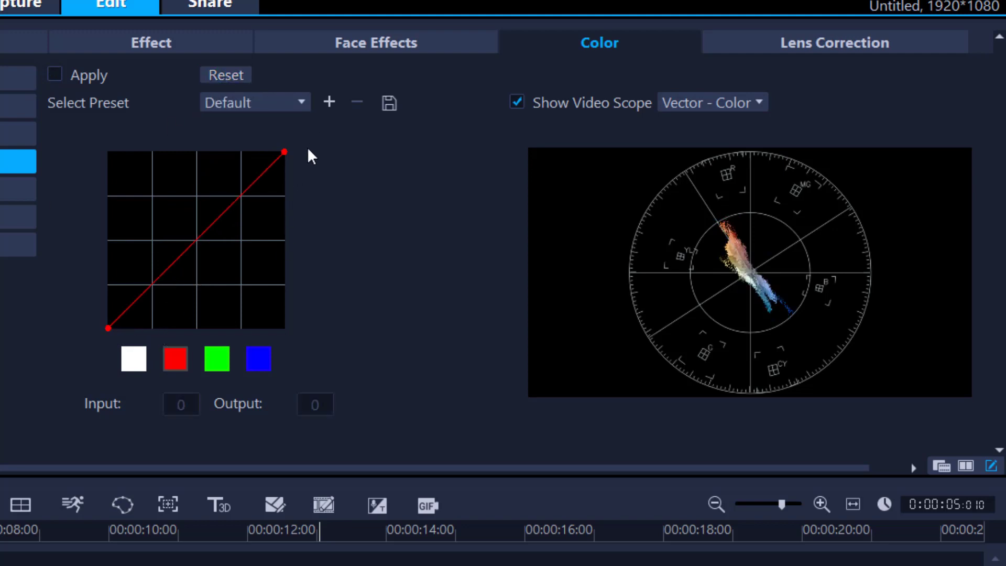
{"action": "mouse_move", "coordinate": [285, 152]}
{"action": "left_mouse_down"}
{"action": "mouse_move", "coordinate": [259, 152]}
{"action": "mouse_move", "coordinate": [282, 151]}
{"action": "left_mouse_up"}
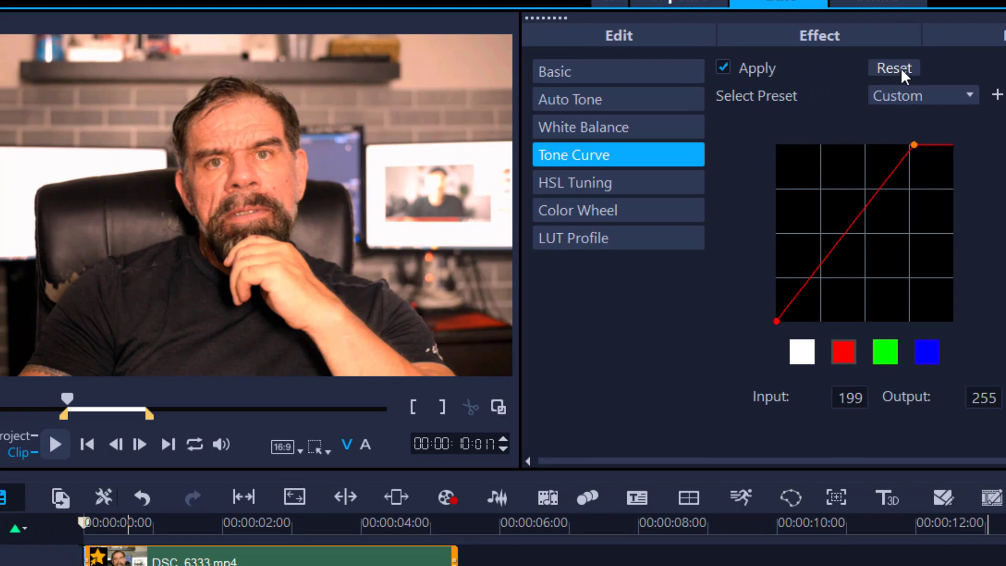
{"action": "left_click", "coordinate": [900, 67]}
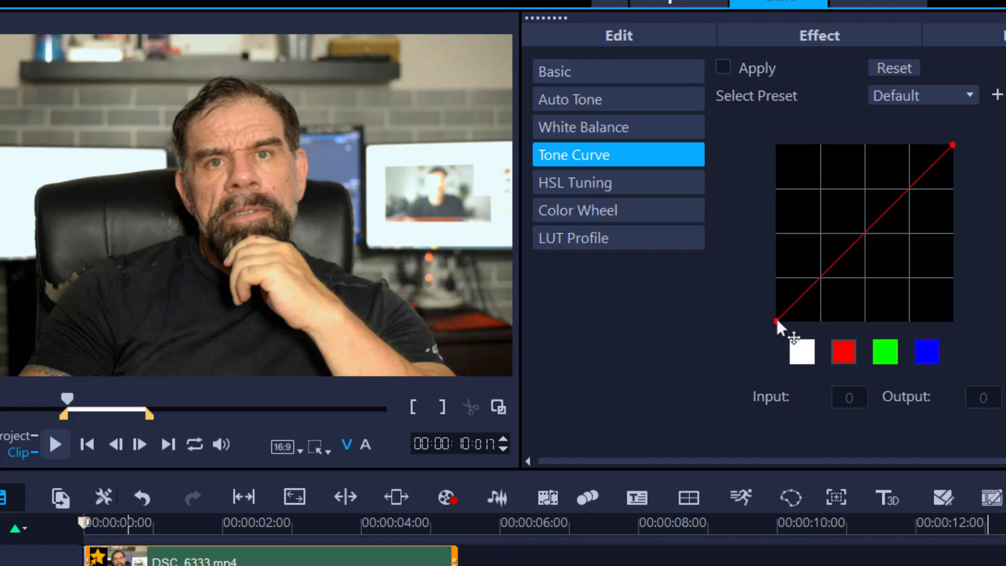
{"action": "left_click_drag", "start_coordinate": [776, 321], "coordinate": [777, 320]}
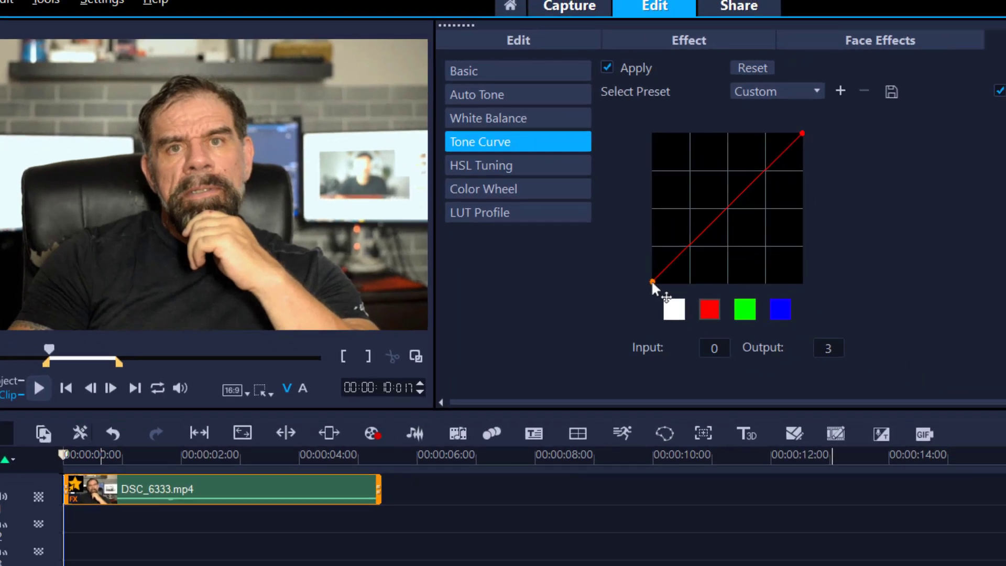
{"action": "left_click_drag", "start_coordinate": [652, 281], "coordinate": [659, 283]}
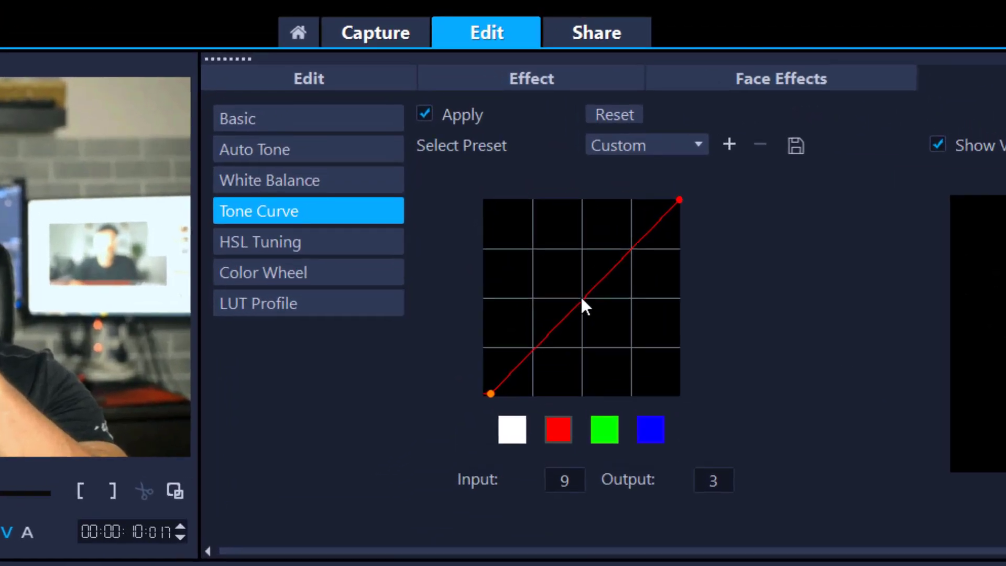
{"action": "left_click", "coordinate": [581, 297]}
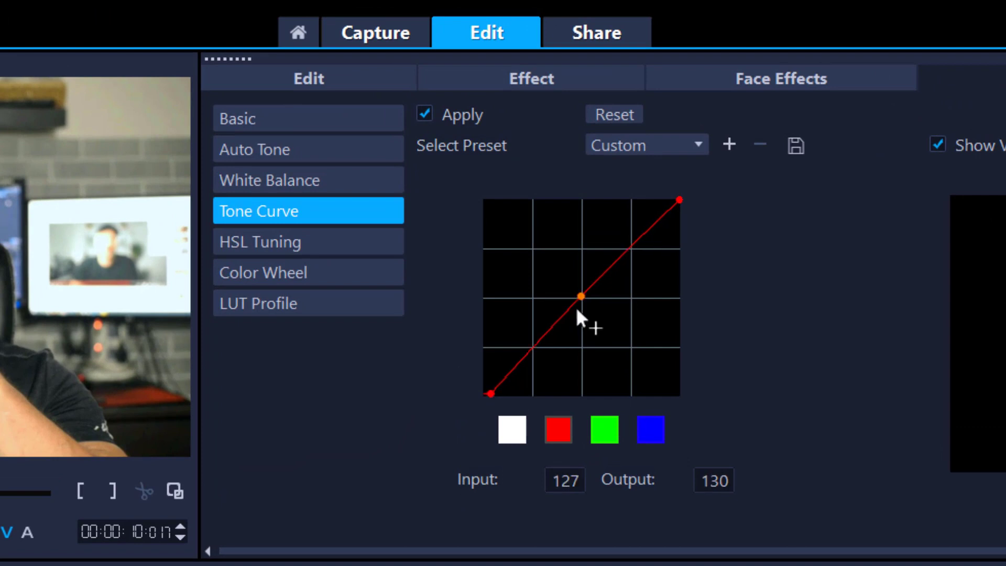
{"action": "left_click", "coordinate": [632, 244]}
{"action": "left_click", "coordinate": [534, 346]}
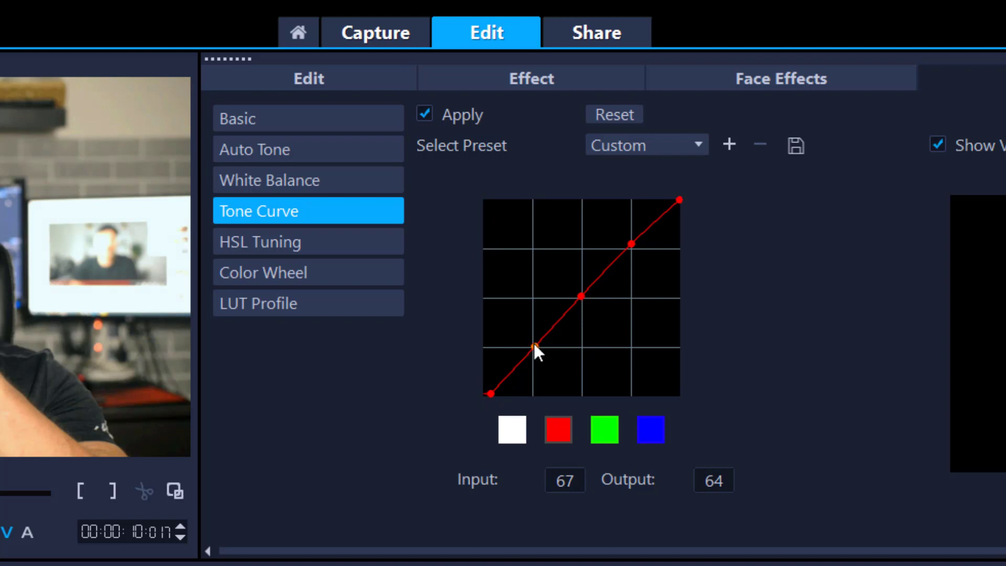
{"action": "left_click_drag", "start_coordinate": [534, 344], "coordinate": [532, 341]}
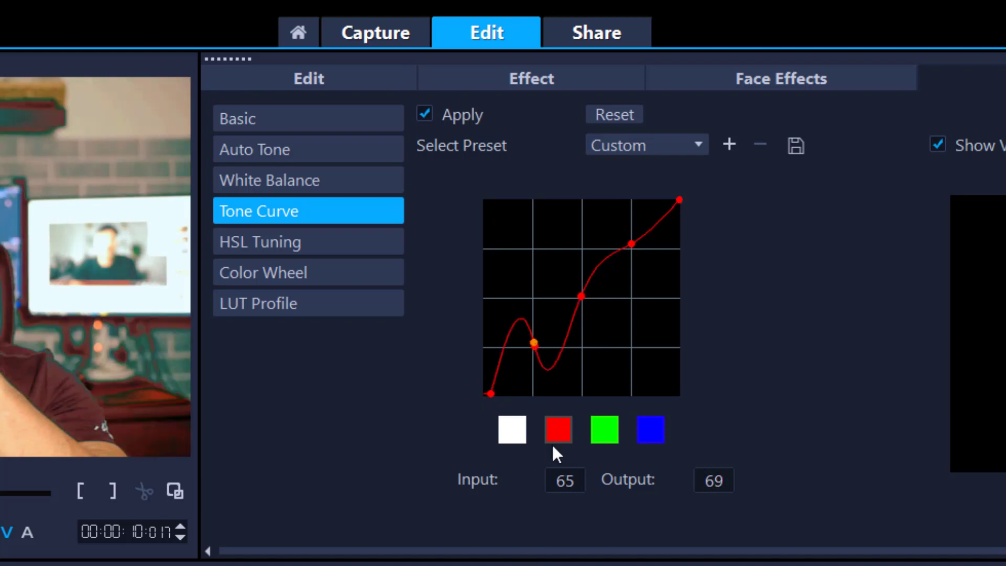
{"action": "left_click", "coordinate": [607, 112]}
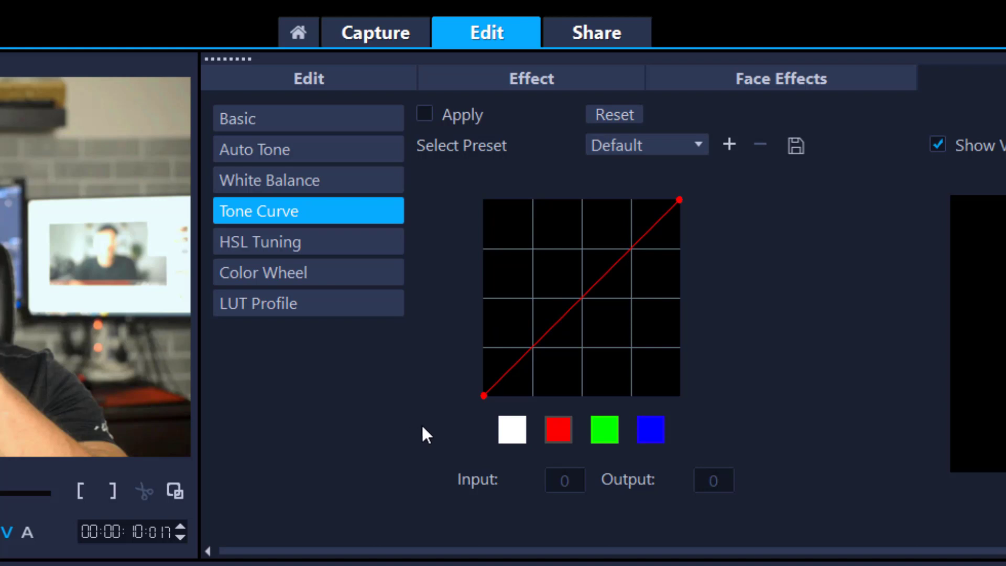
Shift the curve's black point right, then load the saved tone curve preset 'test'
{"action": "left_click_drag", "start_coordinate": [484, 396], "coordinate": [495, 396]}
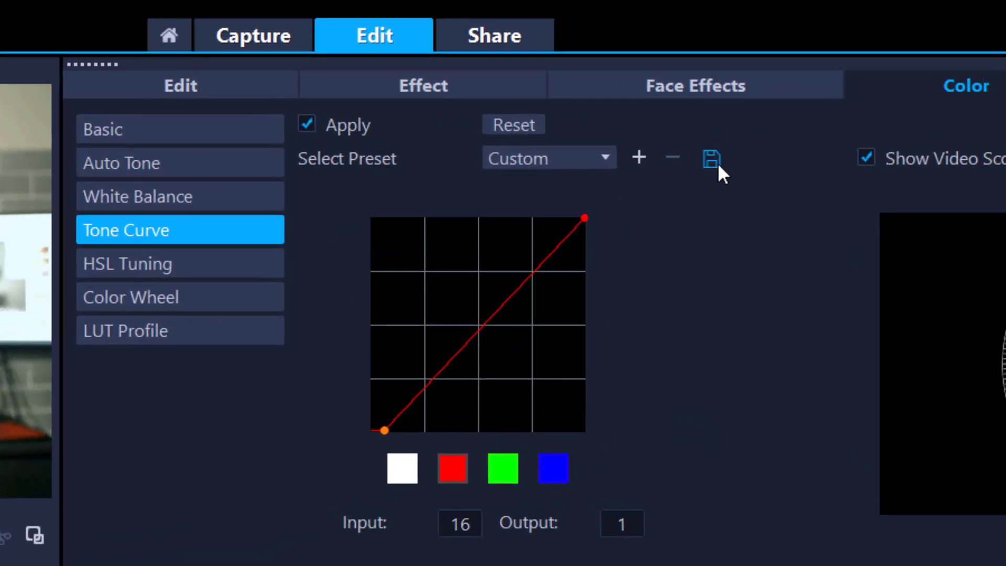
{"action": "left_click", "coordinate": [718, 166]}
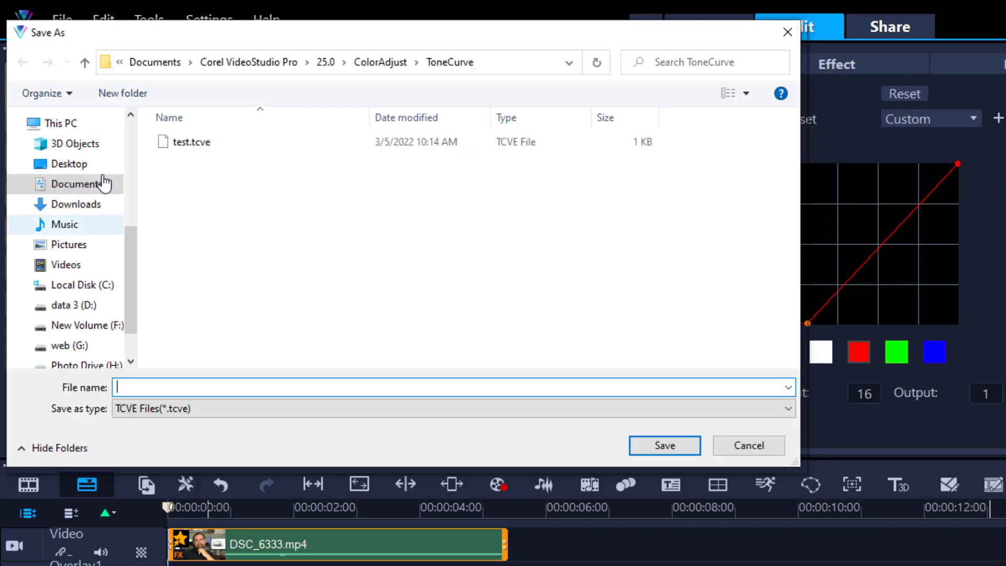
{"action": "left_click", "coordinate": [740, 454]}
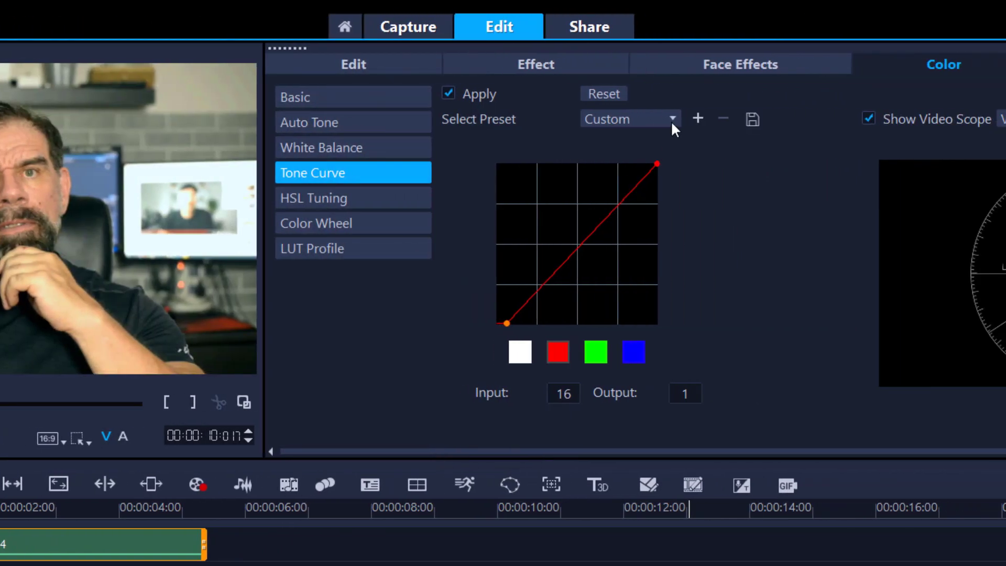
{"action": "left_click", "coordinate": [672, 118]}
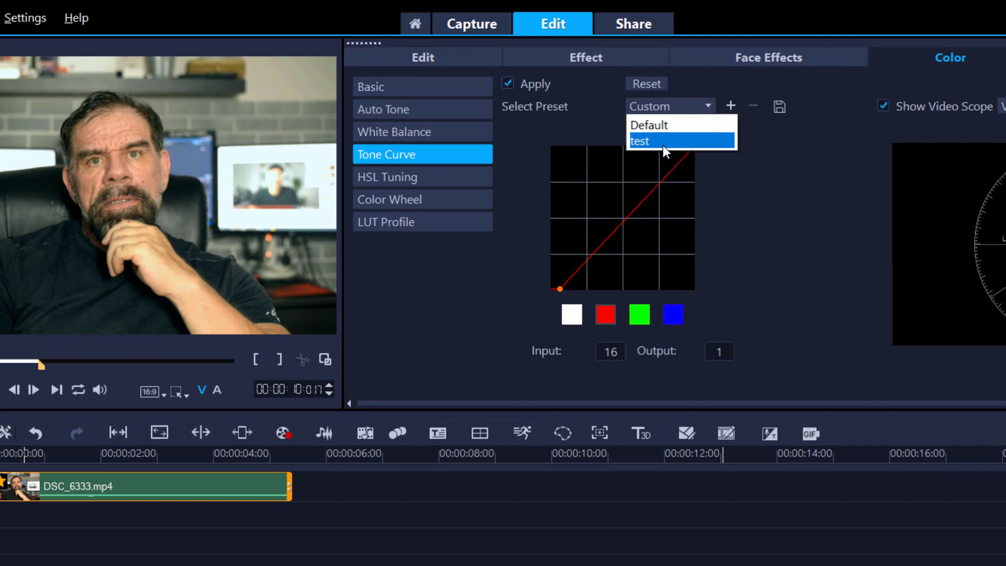
{"action": "left_click", "coordinate": [628, 156]}
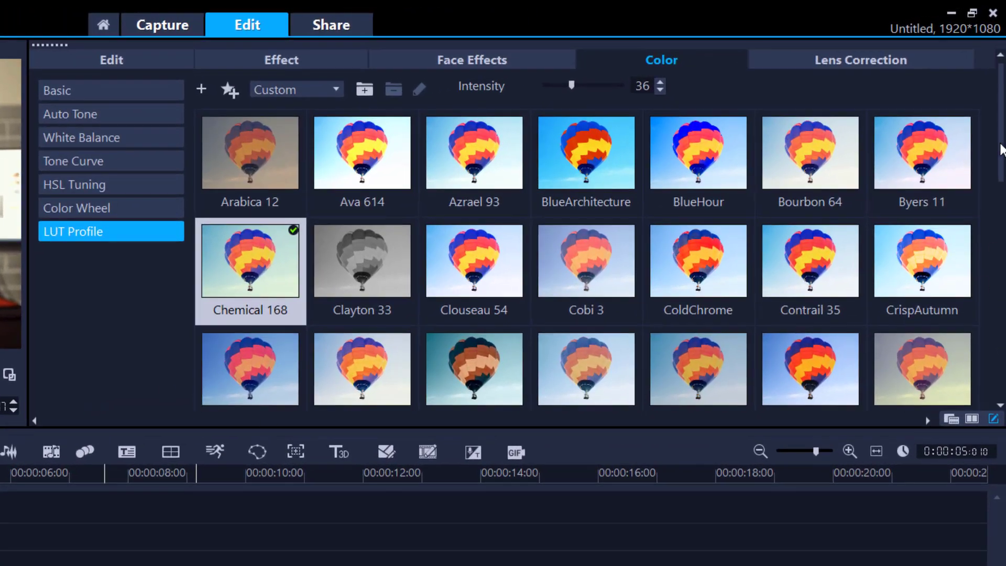
{"action": "left_click_drag", "start_coordinate": [1001, 149], "coordinate": [1003, 348]}
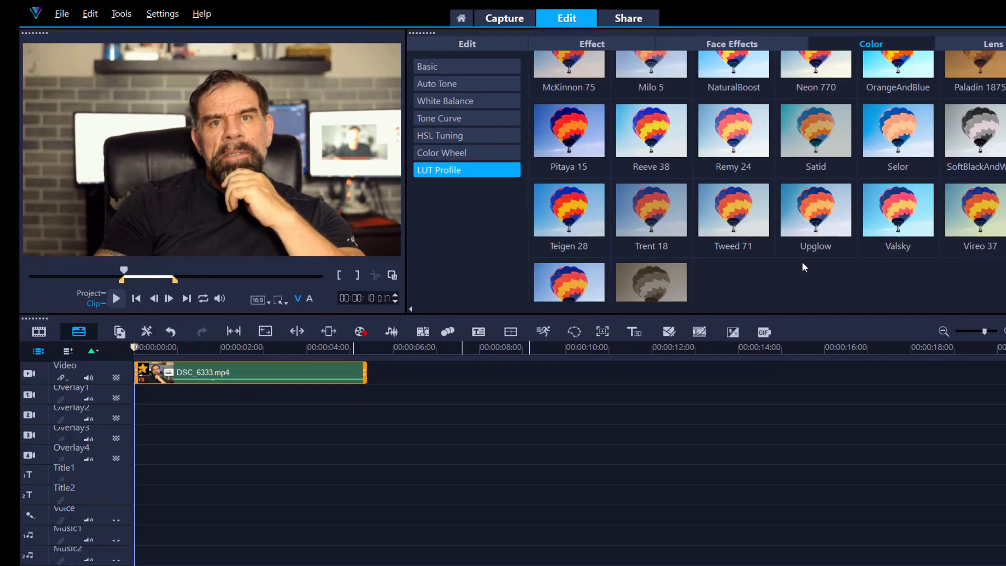
Try the Neon 770 and NaturalBoost LUTs, then apply McKinnon 75 to the clip
{"action": "scroll", "coordinate": [802, 262], "scroll_direction": "up", "scroll_amount": 2}
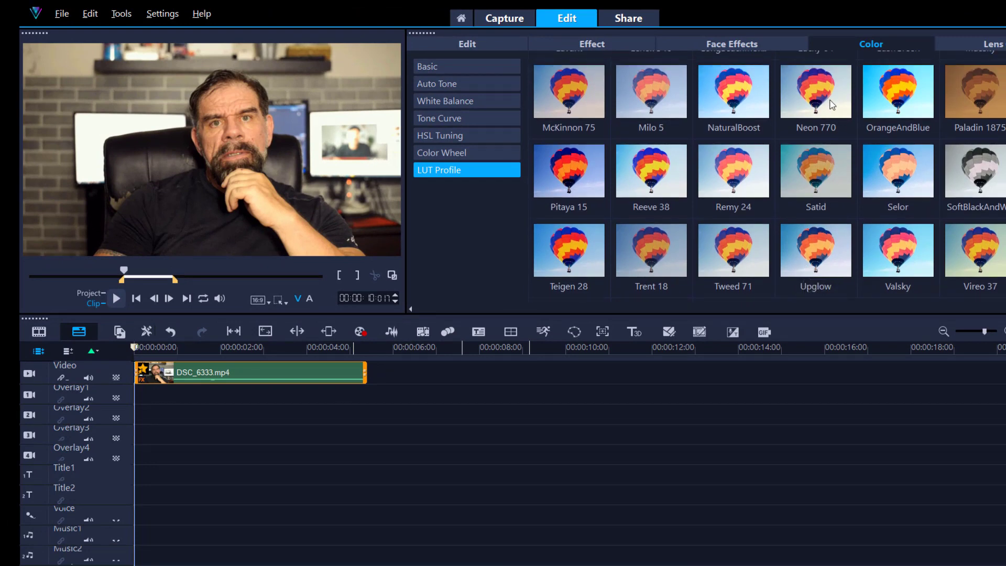
{"action": "left_click", "coordinate": [832, 105]}
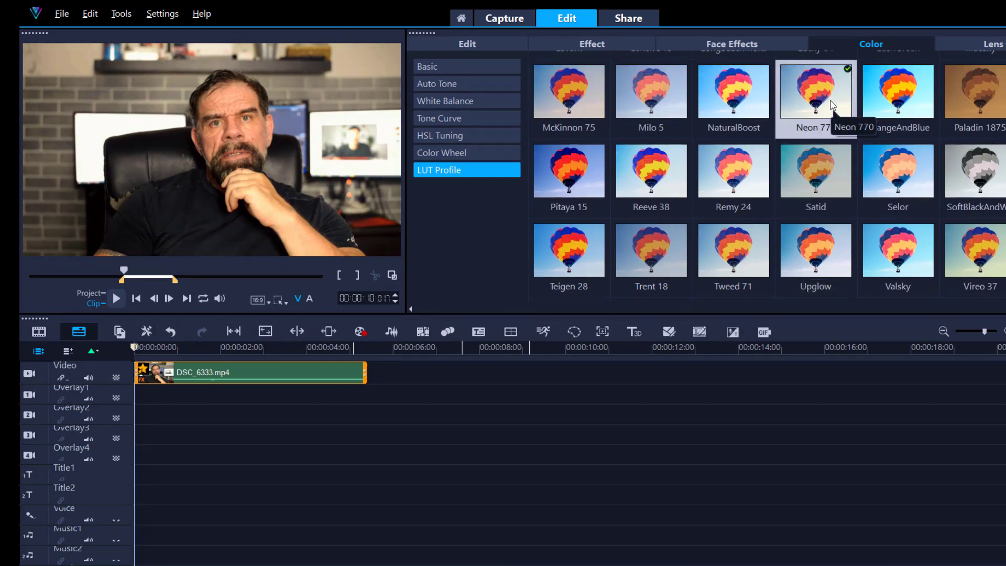
{"action": "scroll", "coordinate": [832, 105], "scroll_direction": "up", "scroll_amount": 1}
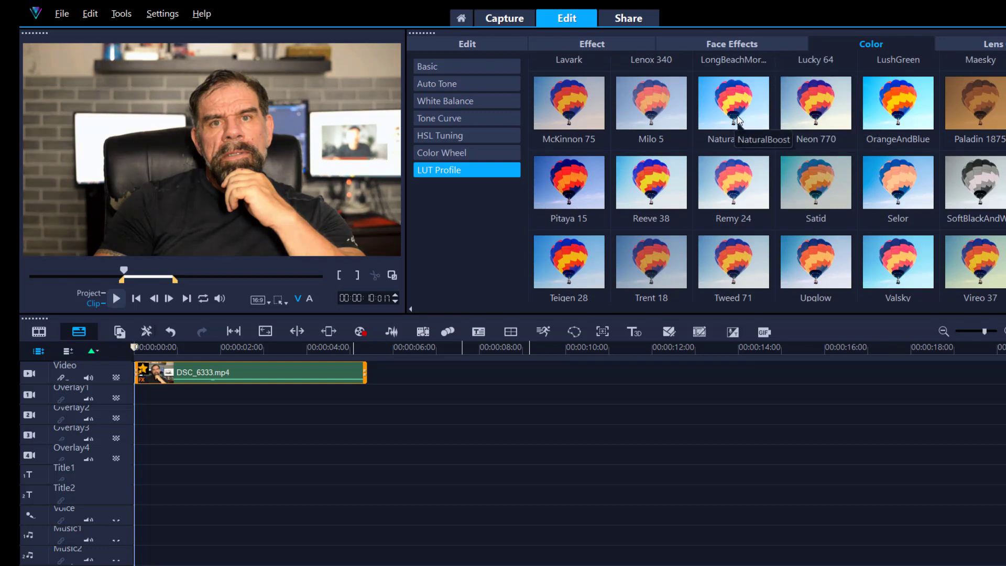
{"action": "scroll", "coordinate": [739, 121], "scroll_direction": "up", "scroll_amount": 2}
{"action": "left_click", "coordinate": [738, 123]}
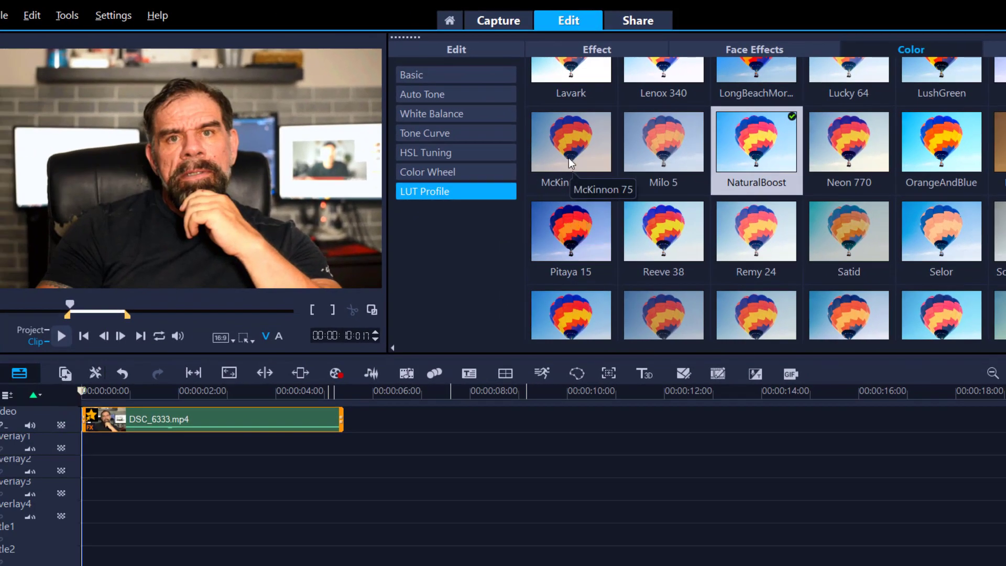
{"action": "left_click", "coordinate": [569, 158]}
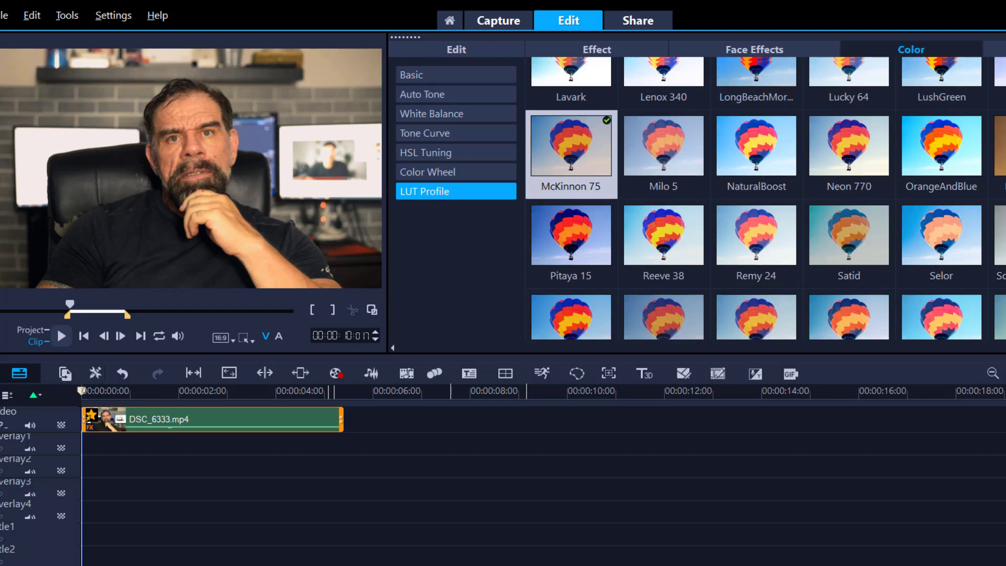
{"action": "scroll", "coordinate": [765, 199], "scroll_direction": "up", "scroll_amount": 5}
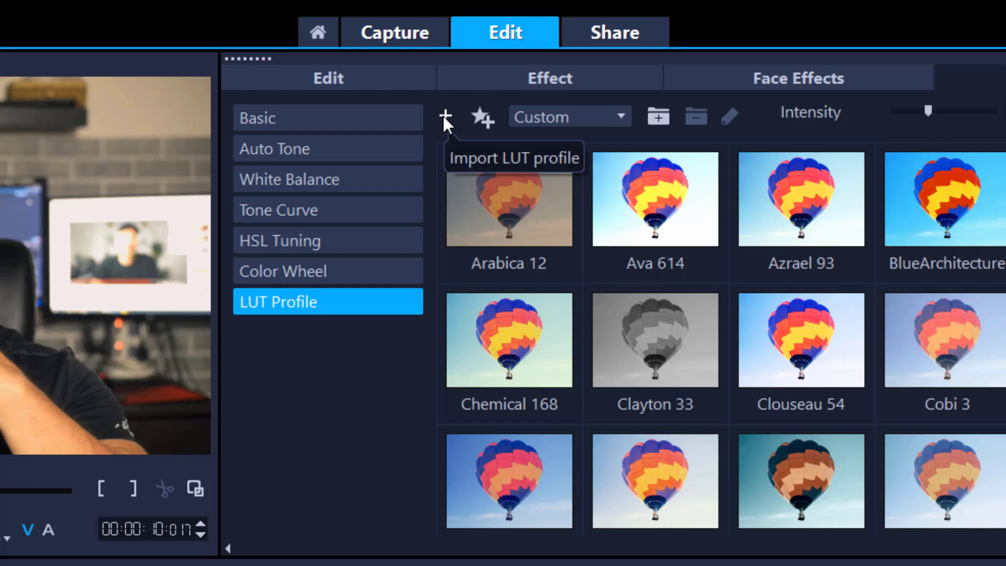
Filter the LUT Profile gallery to the 'my luts' folder
{"action": "left_click", "coordinate": [622, 116]}
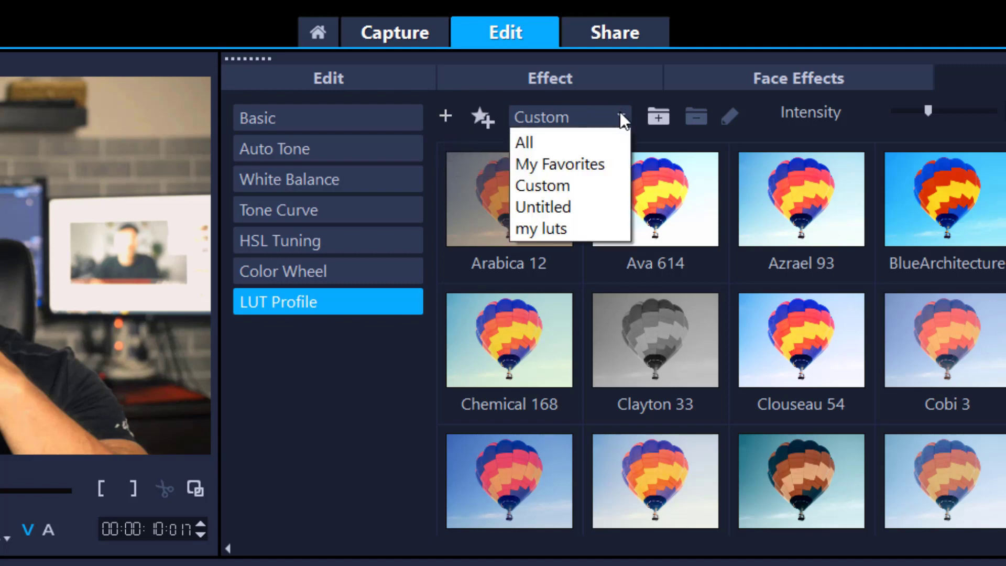
{"action": "left_click", "coordinate": [568, 221]}
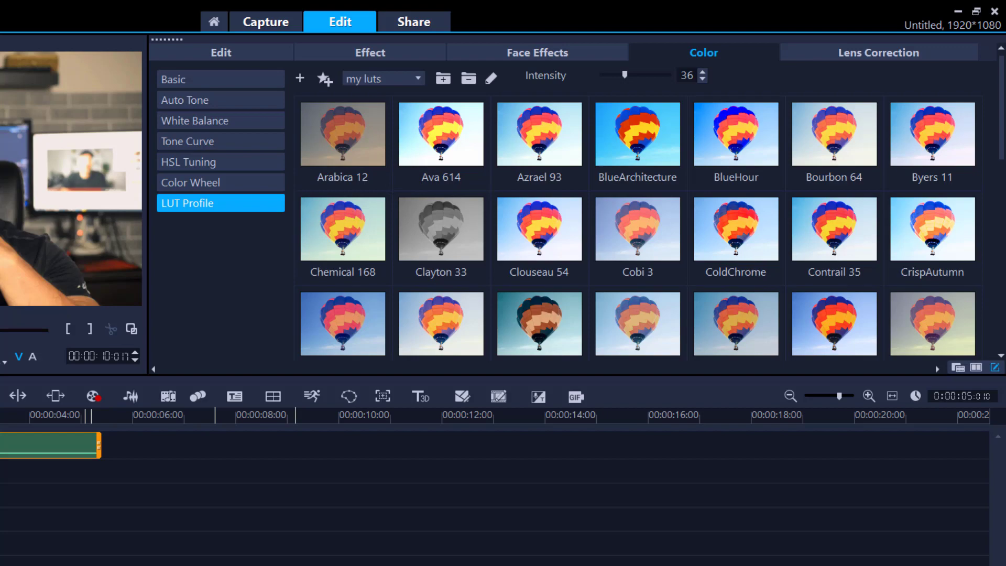
Open the bookmarked fixthephoto '120 Free Cinematic LUTs' page and scroll to its downloads
{"action": "key", "text": "alt+Tab"}
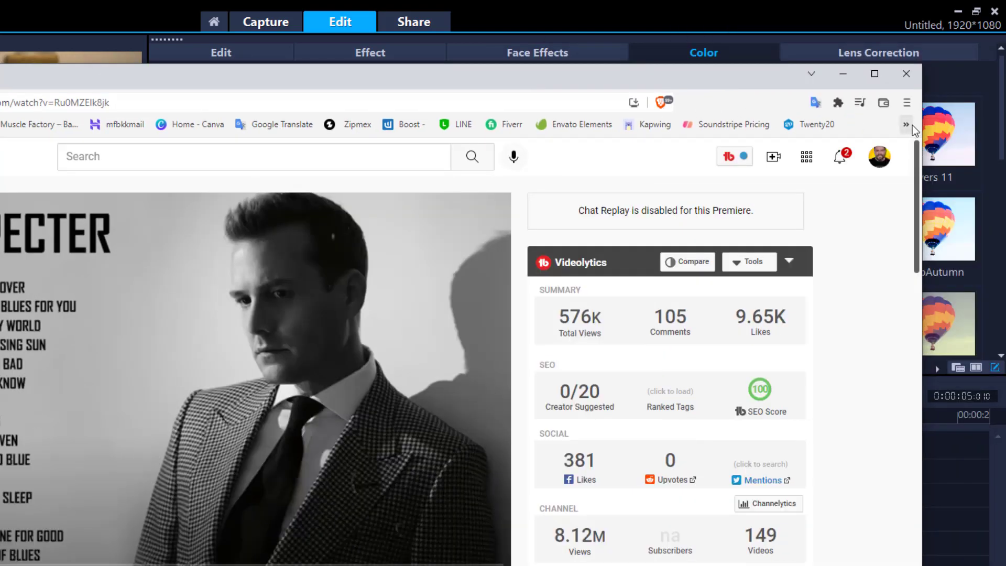
{"action": "left_click", "coordinate": [910, 125]}
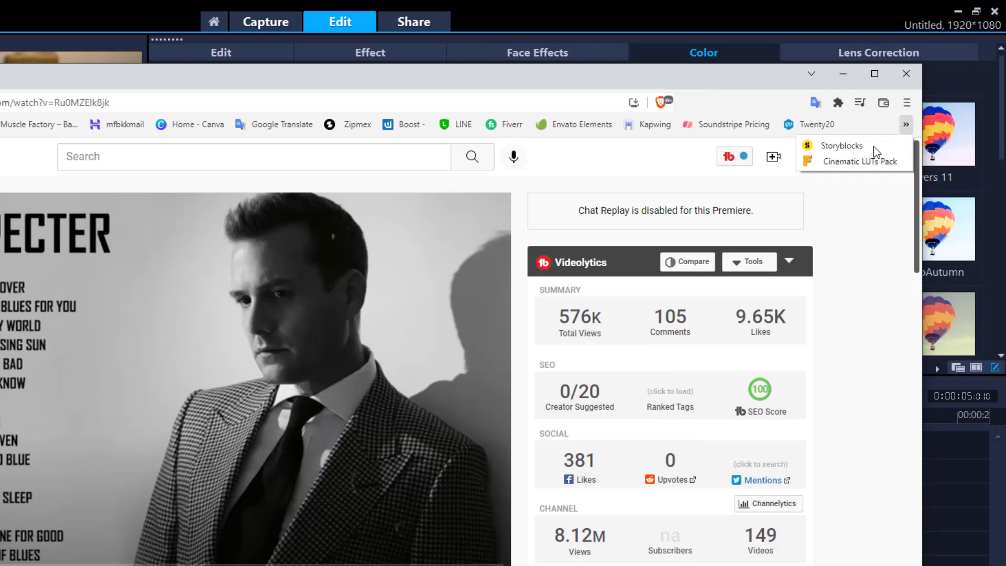
{"action": "left_click", "coordinate": [851, 161]}
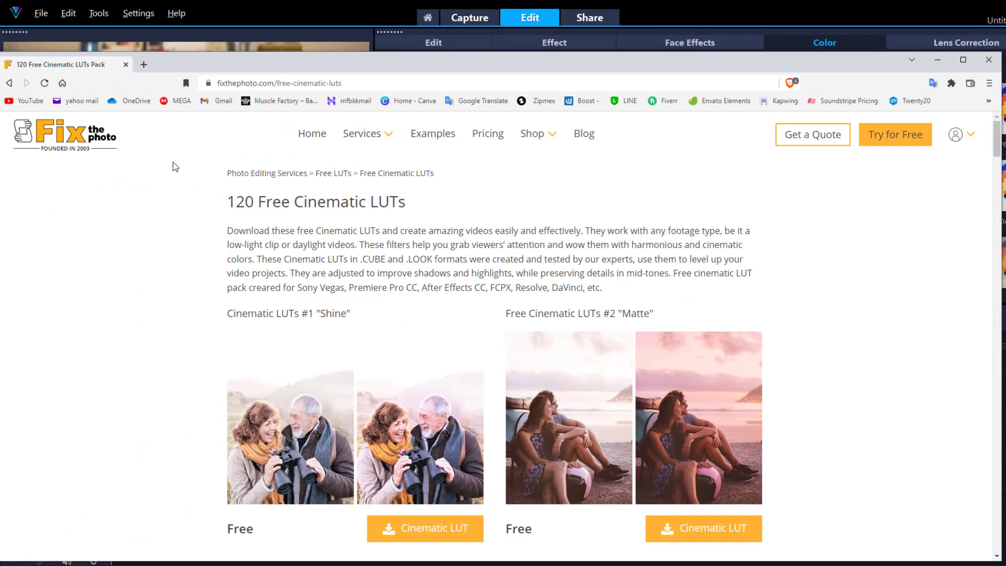
{"action": "scroll", "coordinate": [173, 162], "scroll_direction": "down", "scroll_amount": 4}
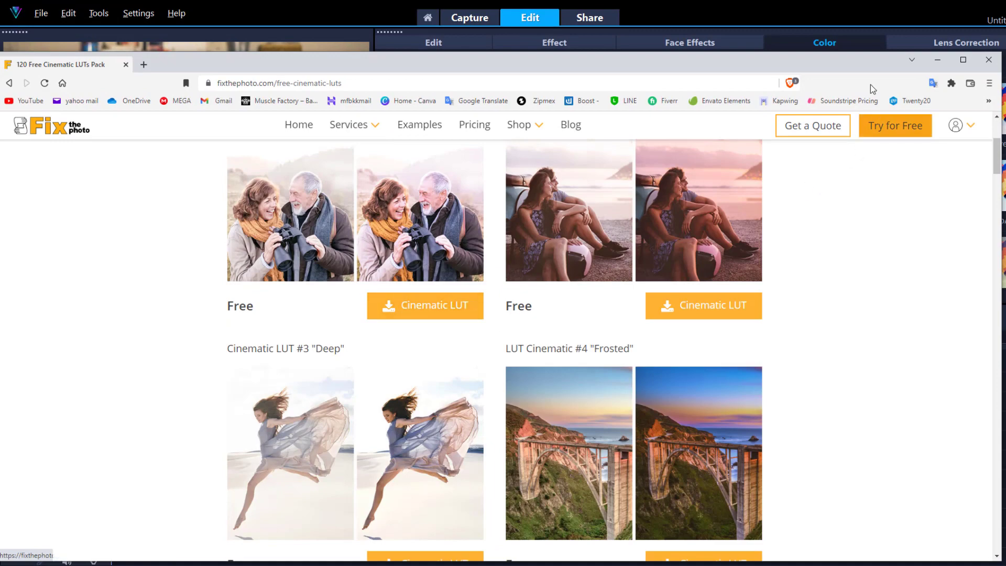
Move the browser aside and add a new LUT folder named Untitled
{"action": "left_click_drag", "start_coordinate": [847, 65], "coordinate": [1005, 65]}
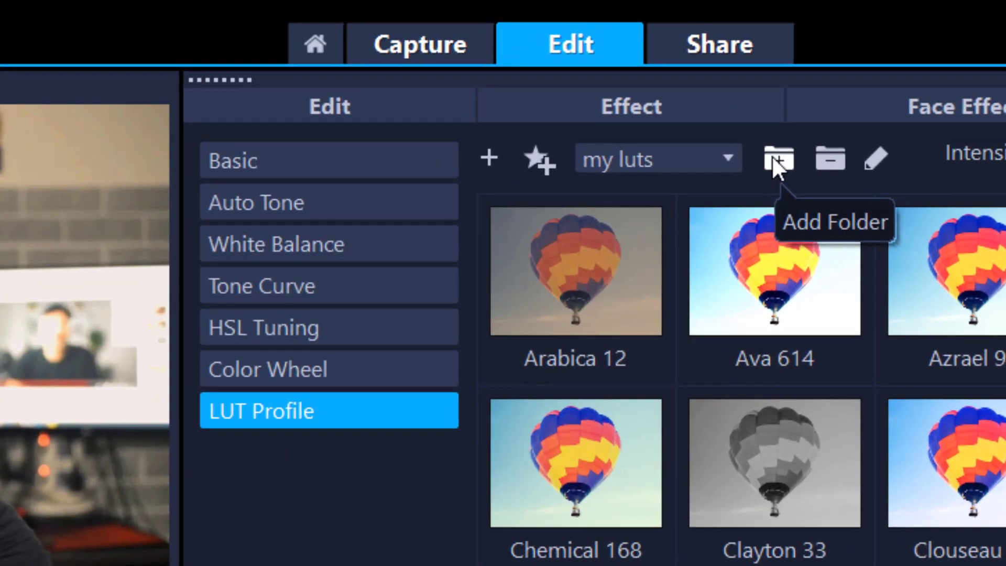
{"action": "left_click", "coordinate": [772, 155]}
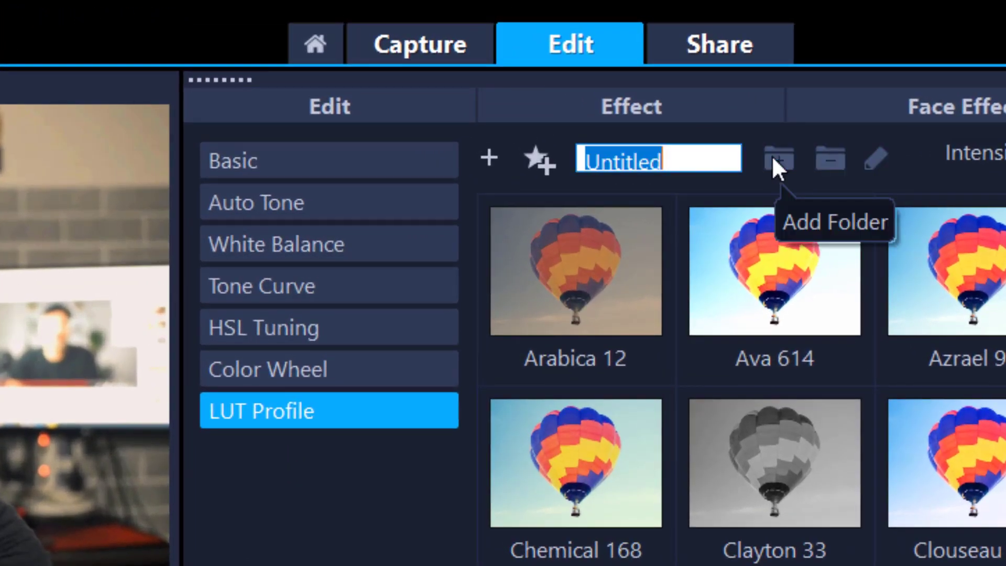
{"action": "left_click", "coordinate": [397, 550]}
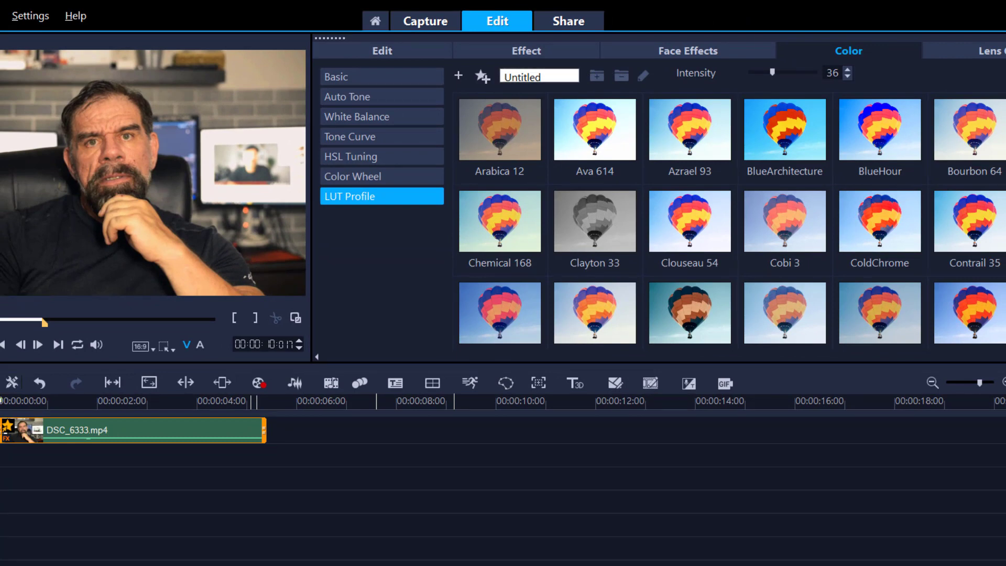
{"action": "scroll", "coordinate": [729, 220], "scroll_direction": "down", "scroll_amount": 2}
{"action": "scroll", "coordinate": [728, 210], "scroll_direction": "down", "scroll_amount": 15}
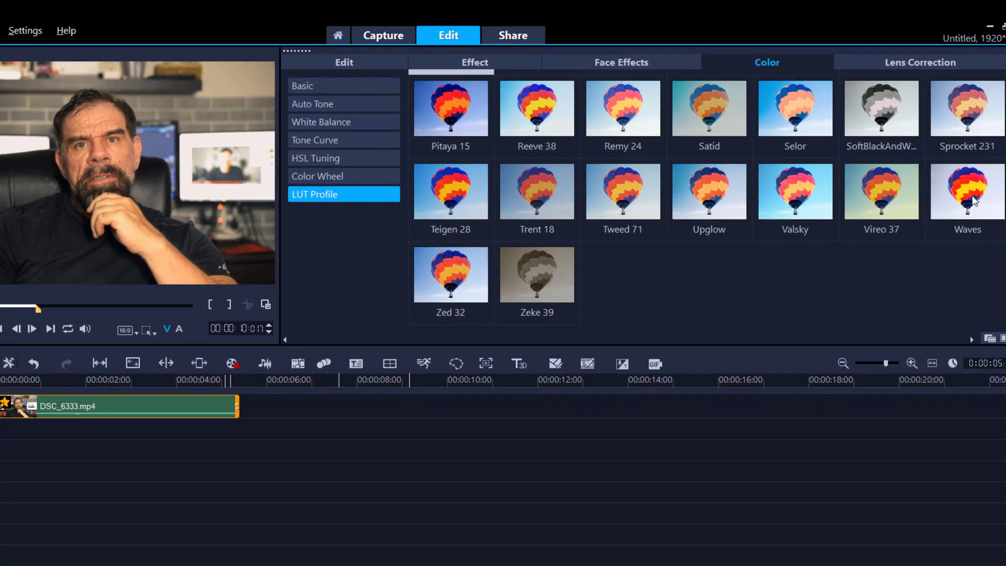
Apply the Waves LUT, then set its intensity to 100 and back down to 27
{"action": "left_click", "coordinate": [974, 201]}
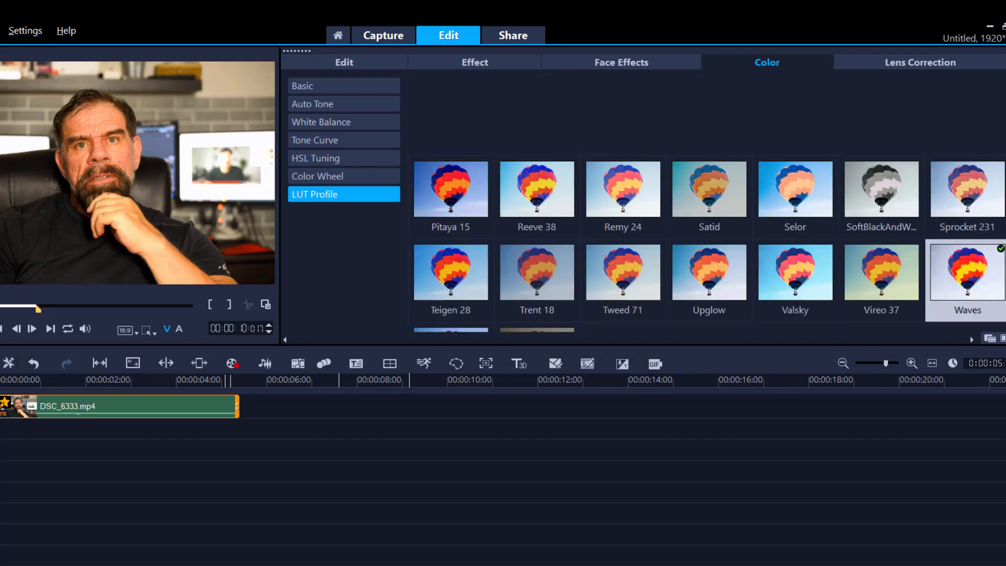
{"action": "scroll", "coordinate": [707, 204], "scroll_direction": "up", "scroll_amount": 10}
{"action": "scroll", "coordinate": [707, 210], "scroll_direction": "up", "scroll_amount": 1}
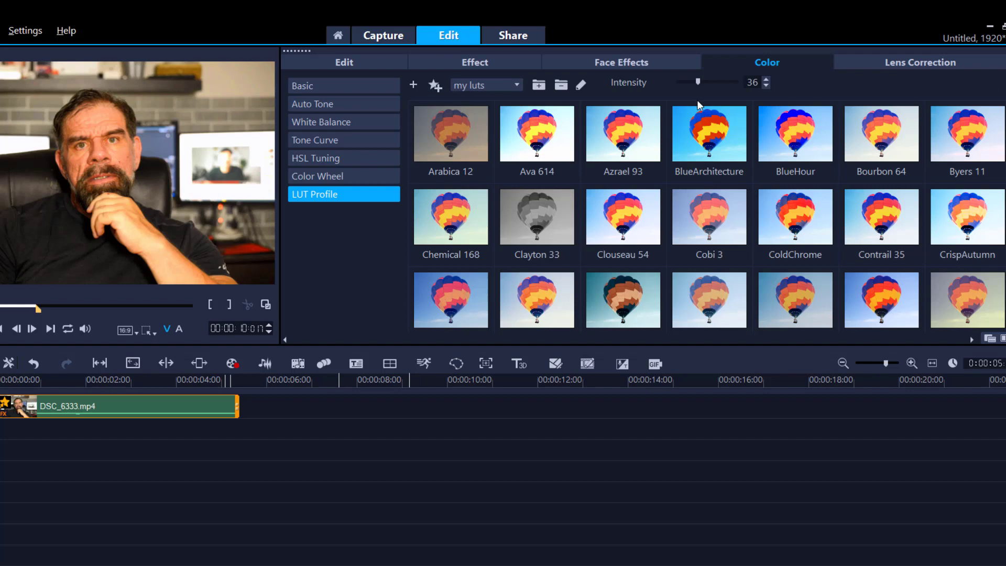
{"action": "left_click_drag", "start_coordinate": [698, 88], "coordinate": [741, 92]}
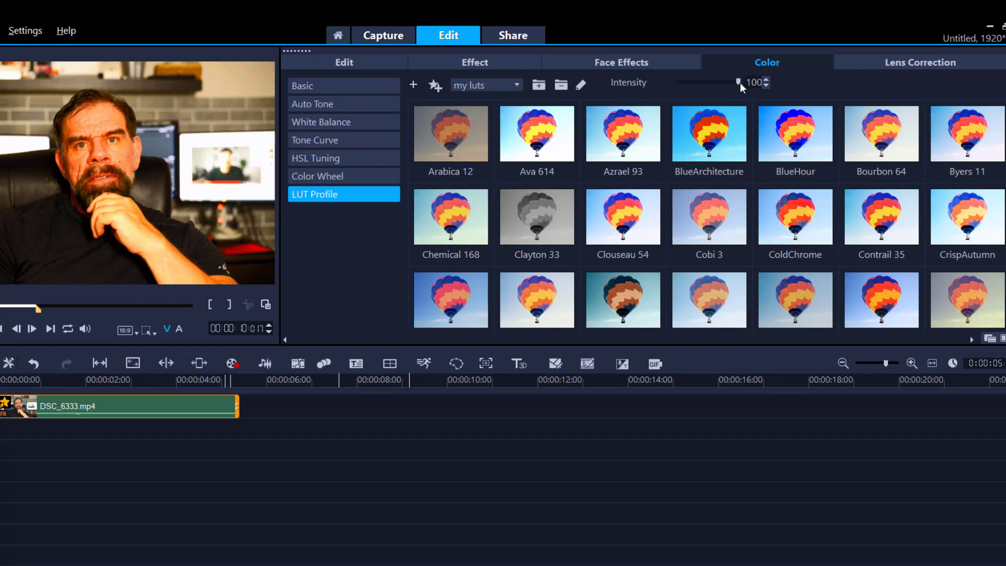
{"action": "left_click_drag", "start_coordinate": [741, 90], "coordinate": [696, 87]}
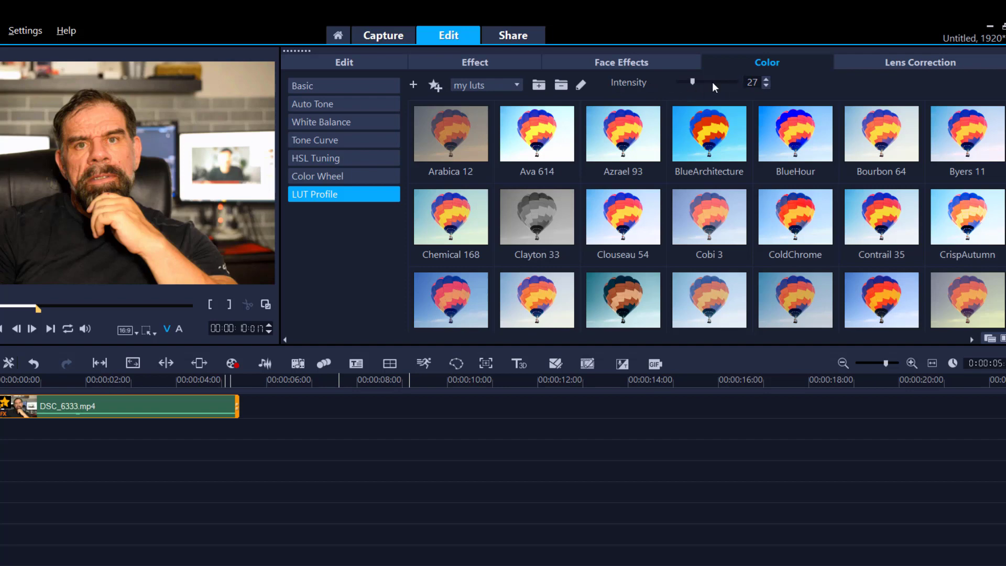
Lower the Color Wheel's Color Shift by two steps, switching the preset to Custom
{"action": "left_click", "coordinate": [348, 158]}
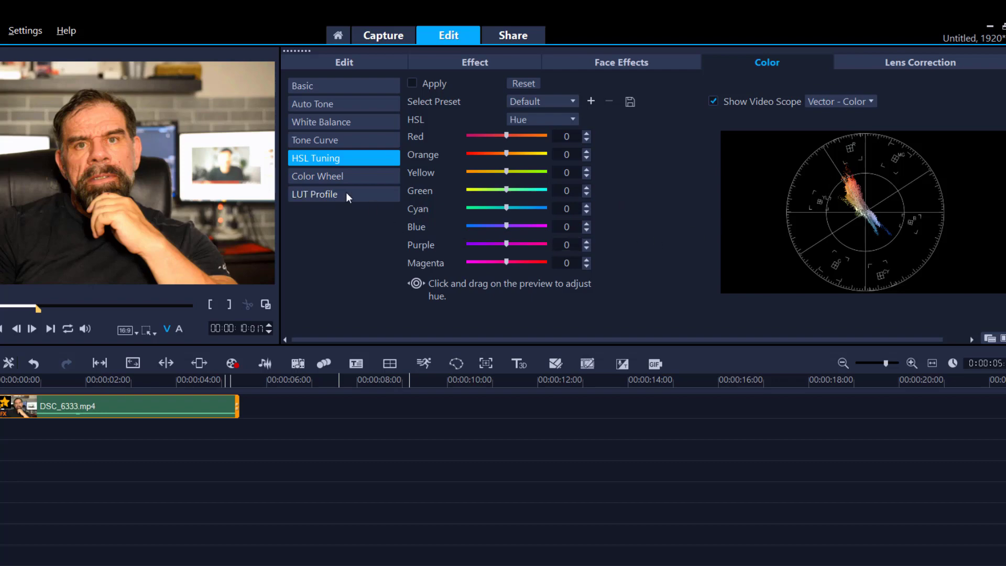
{"action": "left_click", "coordinate": [341, 177]}
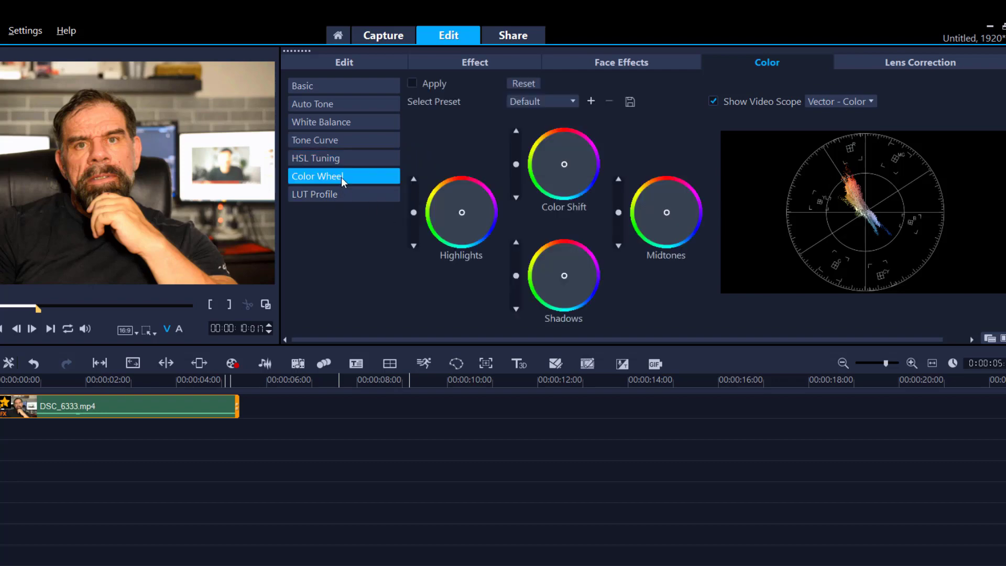
{"action": "left_click", "coordinate": [516, 197]}
{"action": "left_click", "coordinate": [517, 196]}
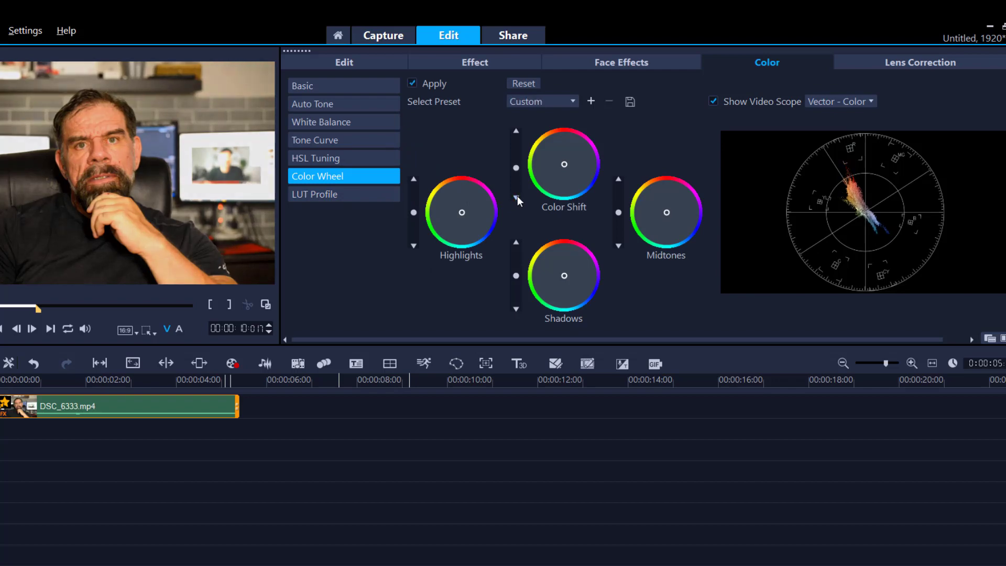